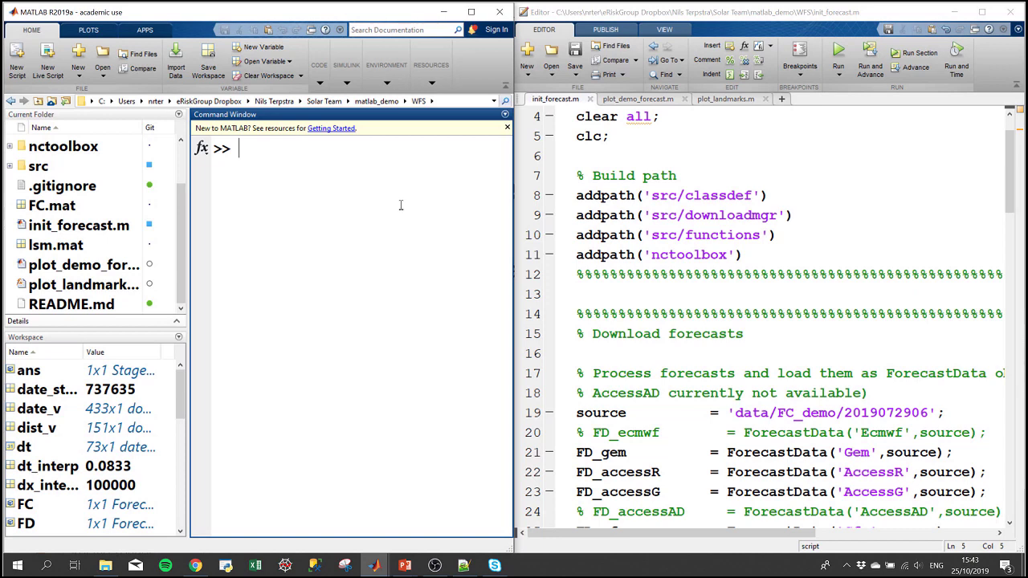
Step: Bring the plot_demo_forecast.m script to the front in the Editor
click(615, 100)
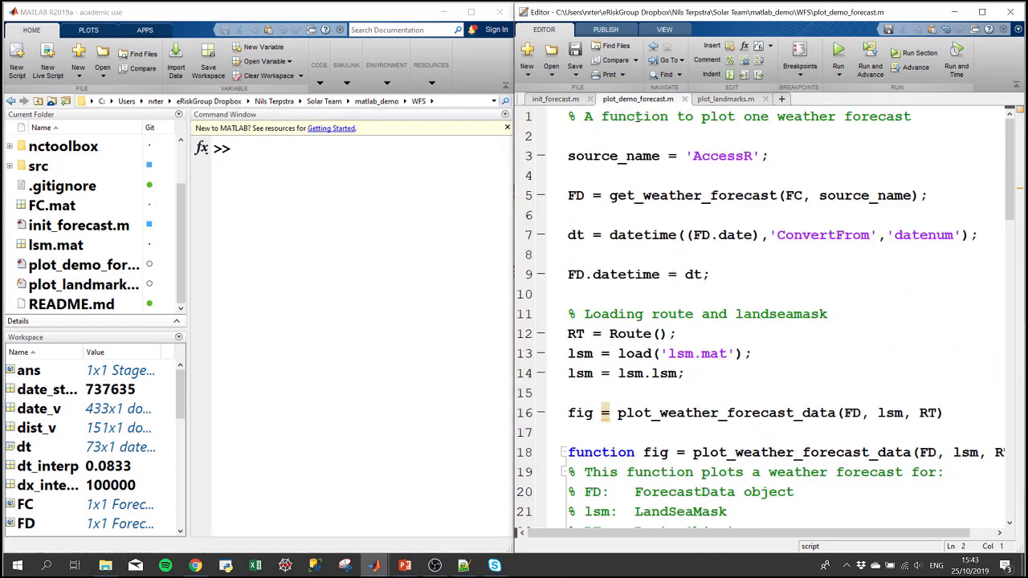
Step: Run plot_demo_forecast to draw the 30-Jul-2019 10:30 AccessR irradiance map with the route
click(837, 50)
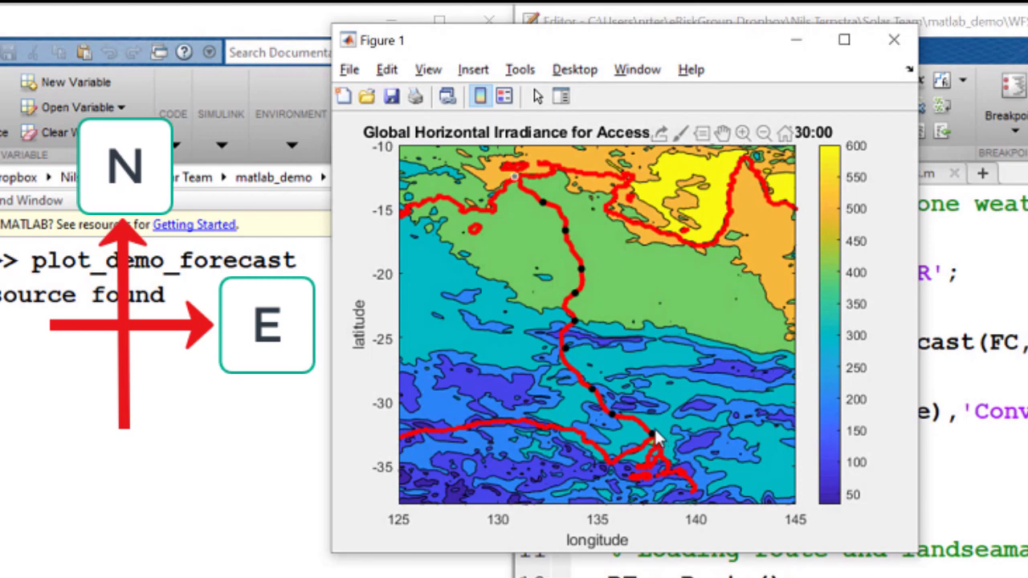
Step: Watch the irradiance map advance hour by hour from 10:30 to 13:30 on 30-Jul-2019
mouse_move(657, 437)
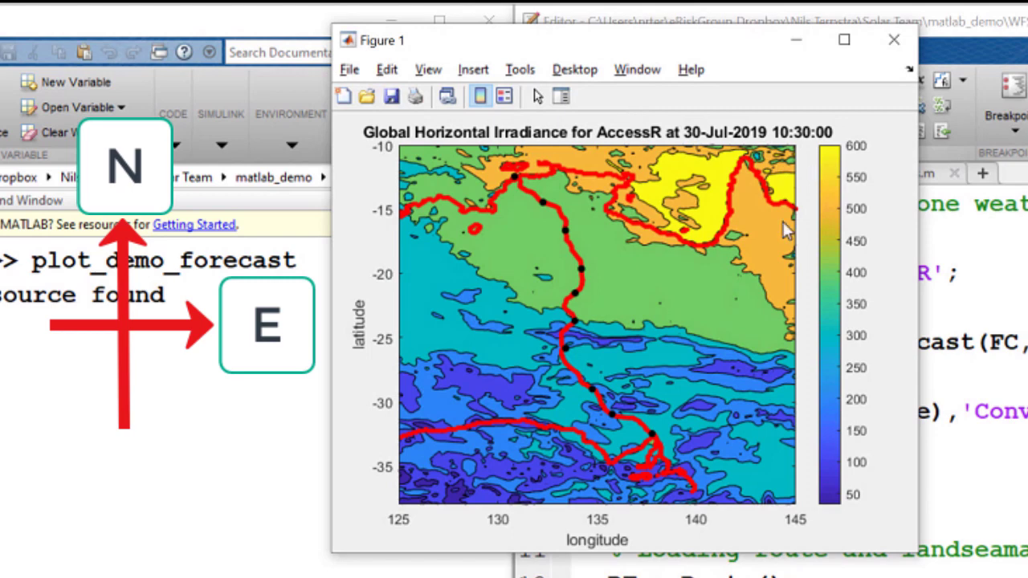
mouse_move(681, 200)
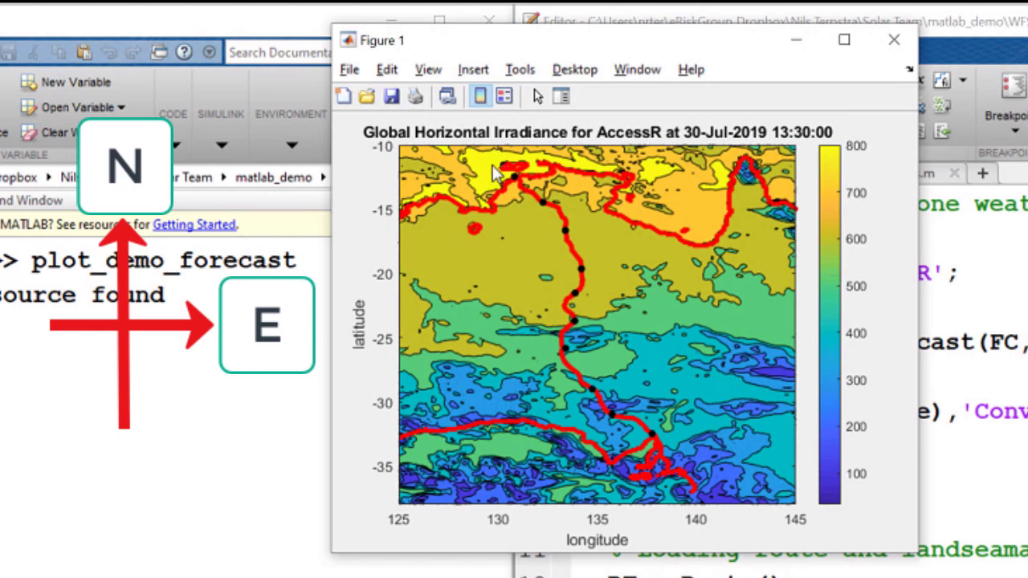
Step: Let the irradiance animation reach the 30-Jul-2019 14:30 AccessR forecast
mouse_move(653, 251)
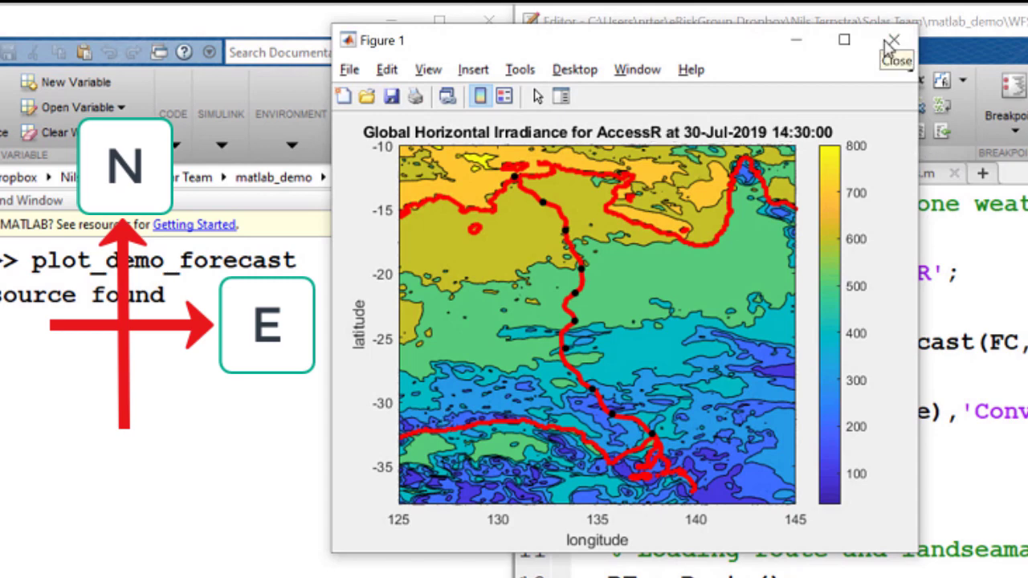
Step: Close the irradiance figure and return to the forecast-loading lines in init_forecast.m
click(891, 40)
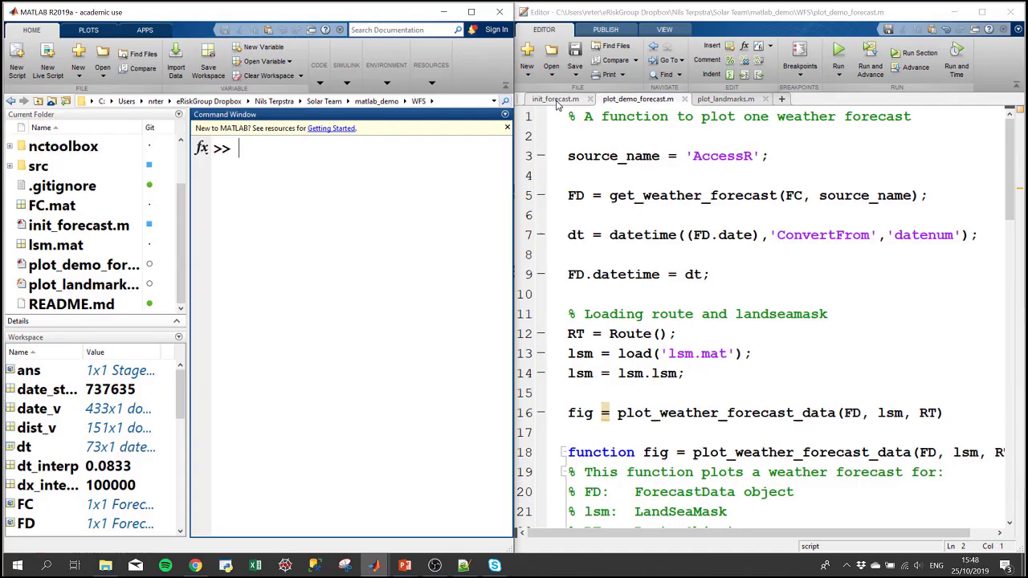
click(556, 101)
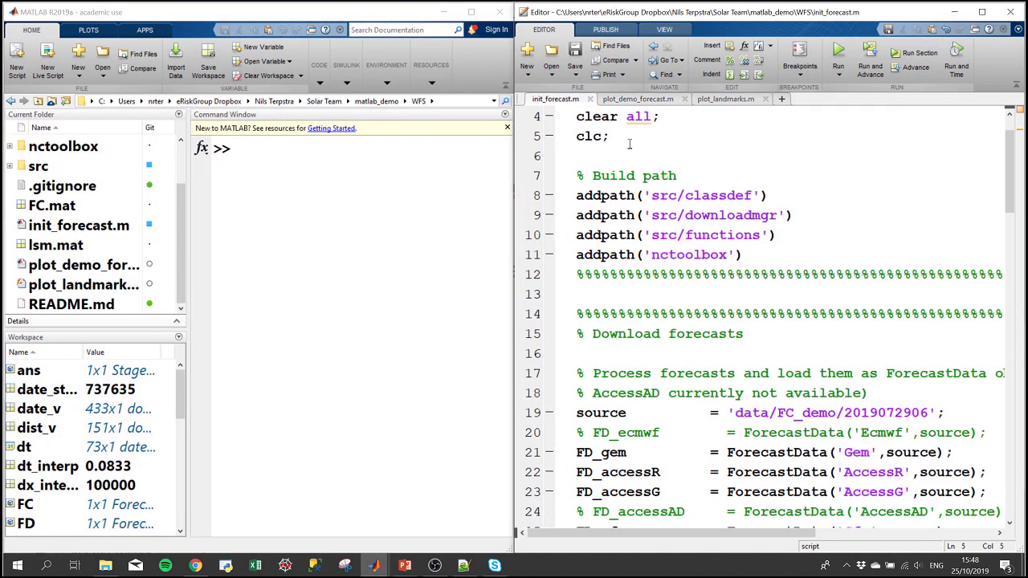
scroll(629, 144, up, 1)
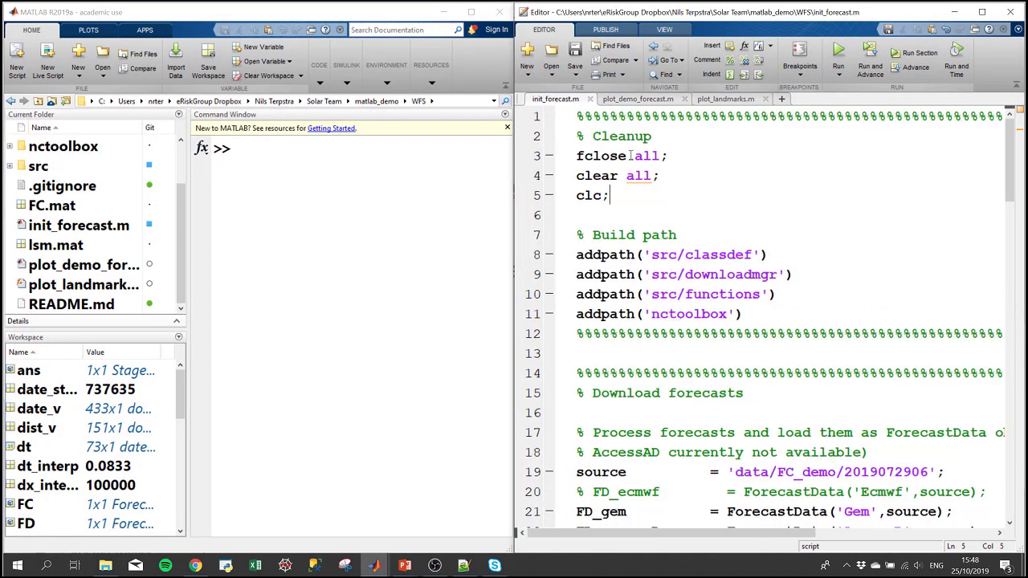
scroll(722, 321, down, 2)
drag(987, 433, 575, 392)
Step: Highlight the FD_gfs and FD_gem lines and the Gem, Gfs and AccessR source names
triple_click(883, 474)
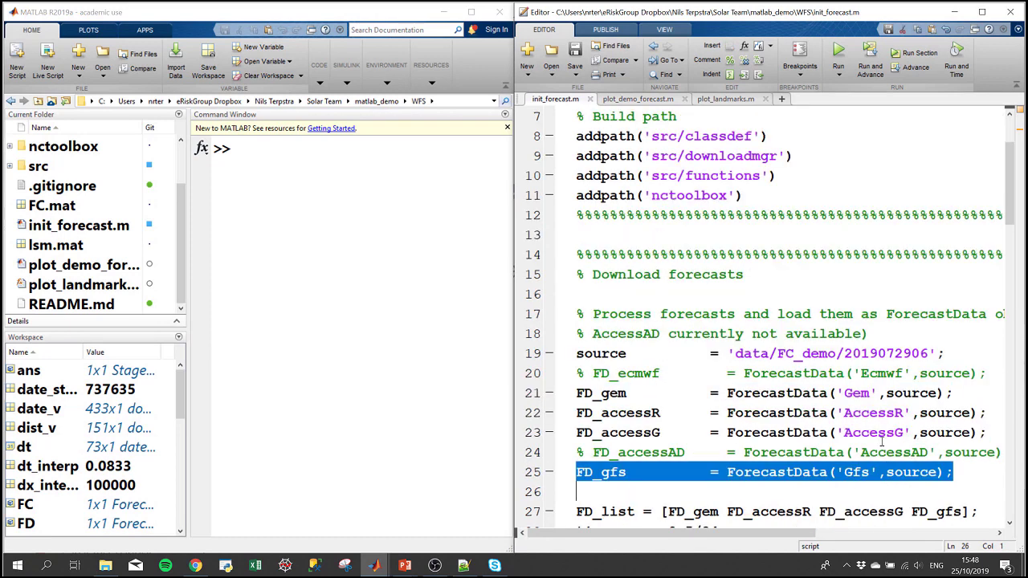
triple_click(853, 394)
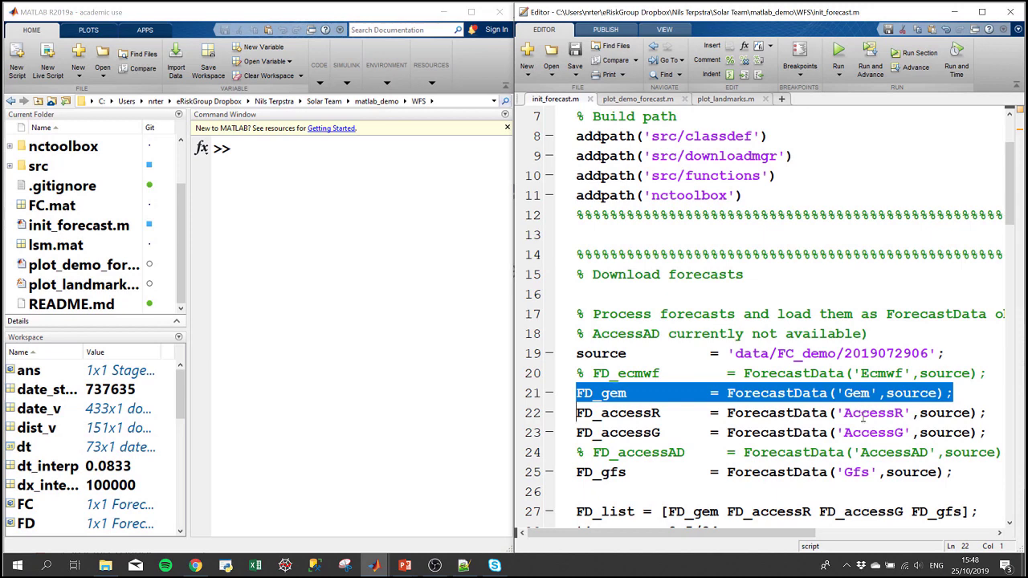
double_click(856, 392)
double_click(858, 472)
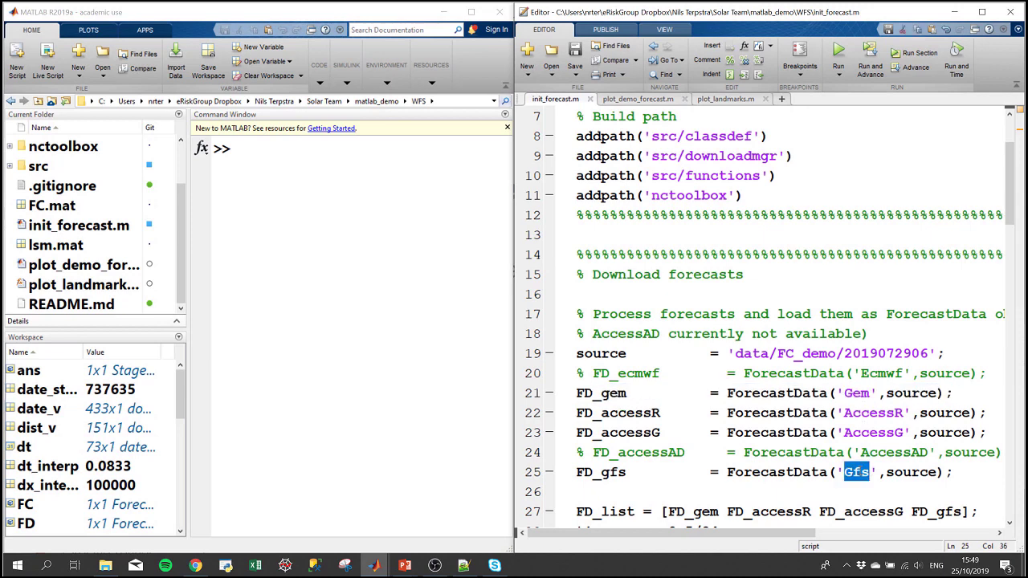
double_click(865, 412)
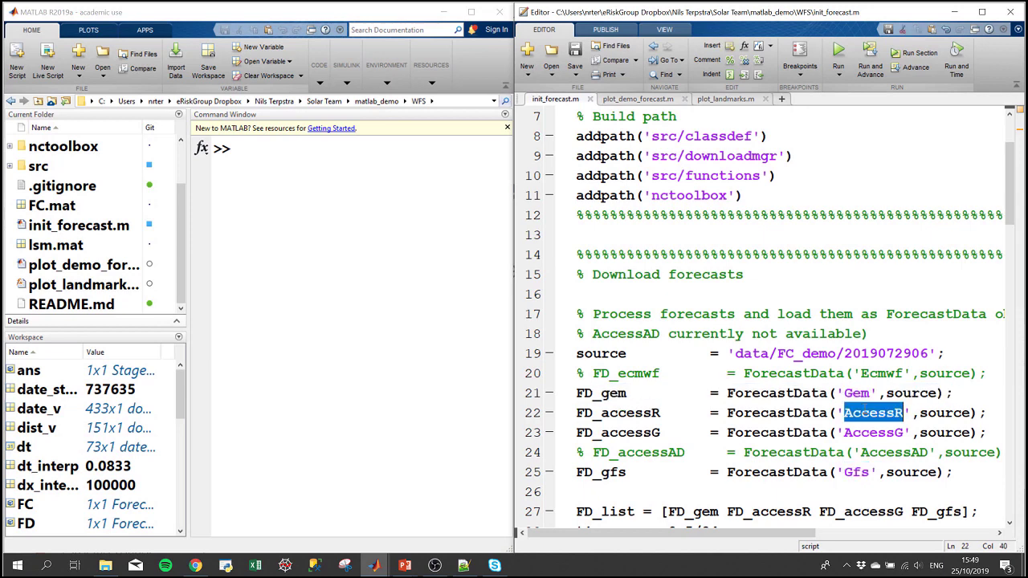
click(870, 412)
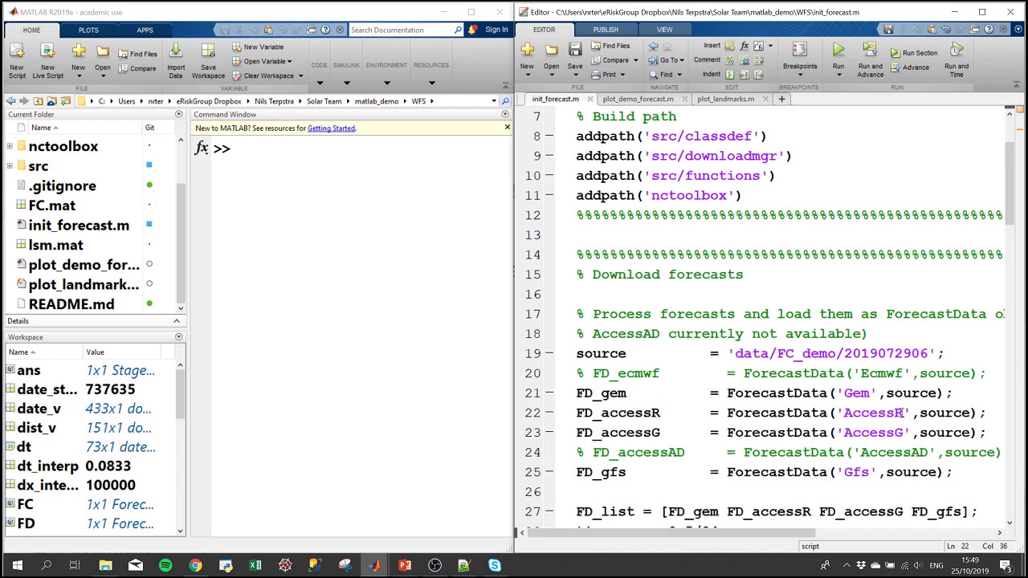
click(899, 413)
double_click(875, 413)
click(875, 413)
Step: Run init_forecast.m to process the forecasts and produce the tcc contour plot in Figure 2
click(793, 353)
scroll(793, 353, up, 2)
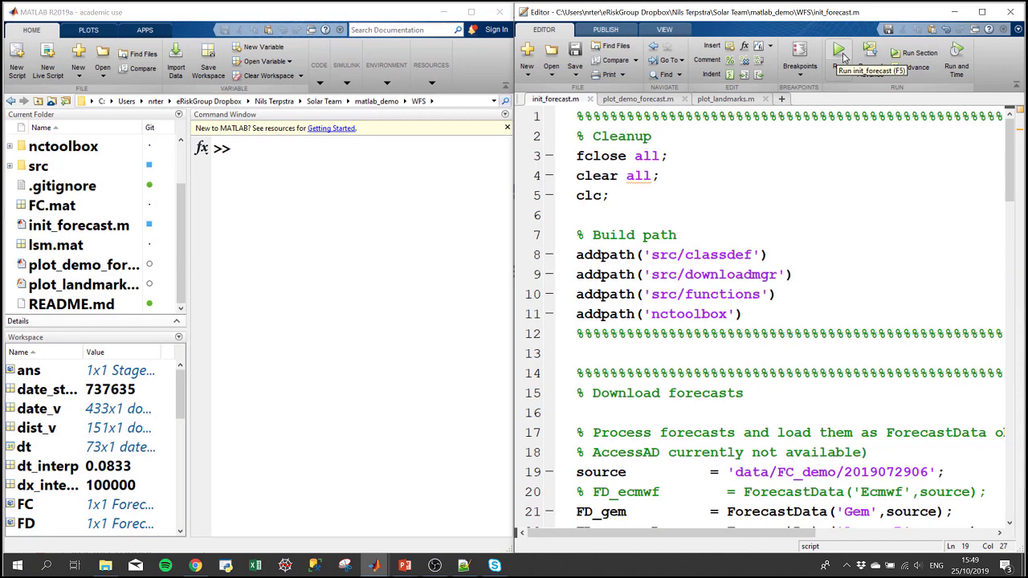
click(841, 51)
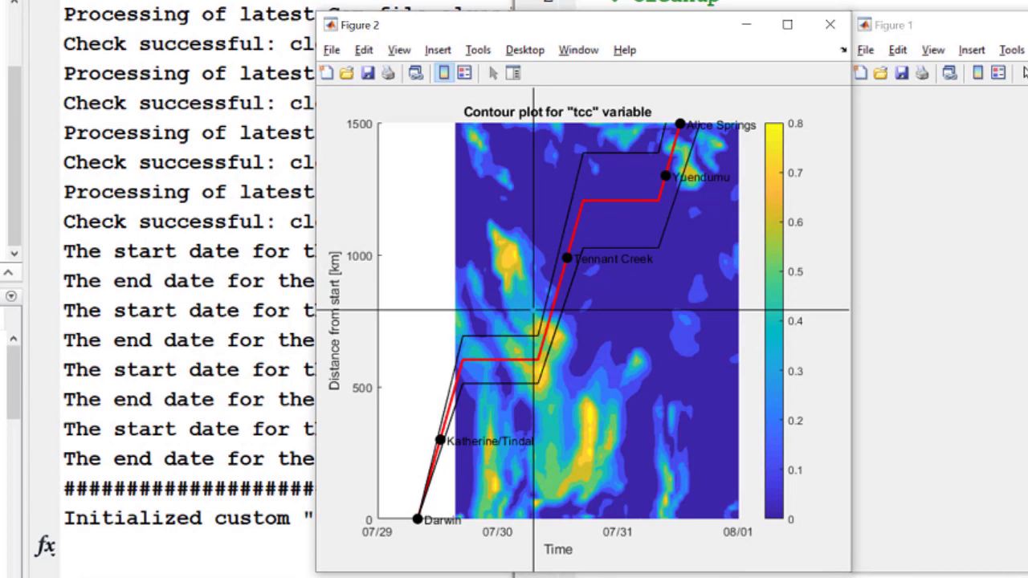
Step: Mark two opposite corners of an override box near 600 km on the tcc contour plot
click(533, 310)
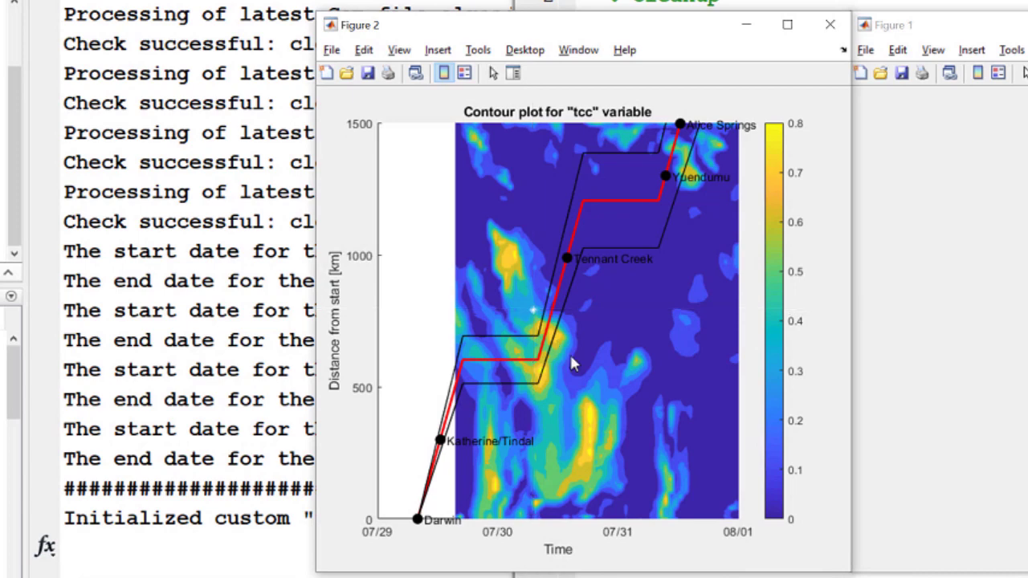
click(563, 360)
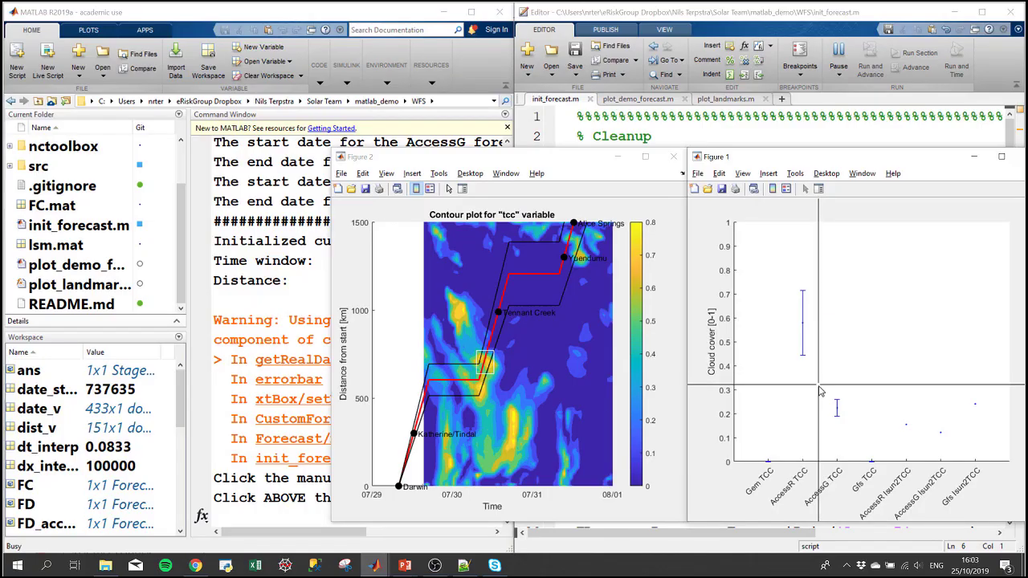
Step: Pick the manual cloud cover value on the model comparison chart, then return to the Command Window
click(821, 393)
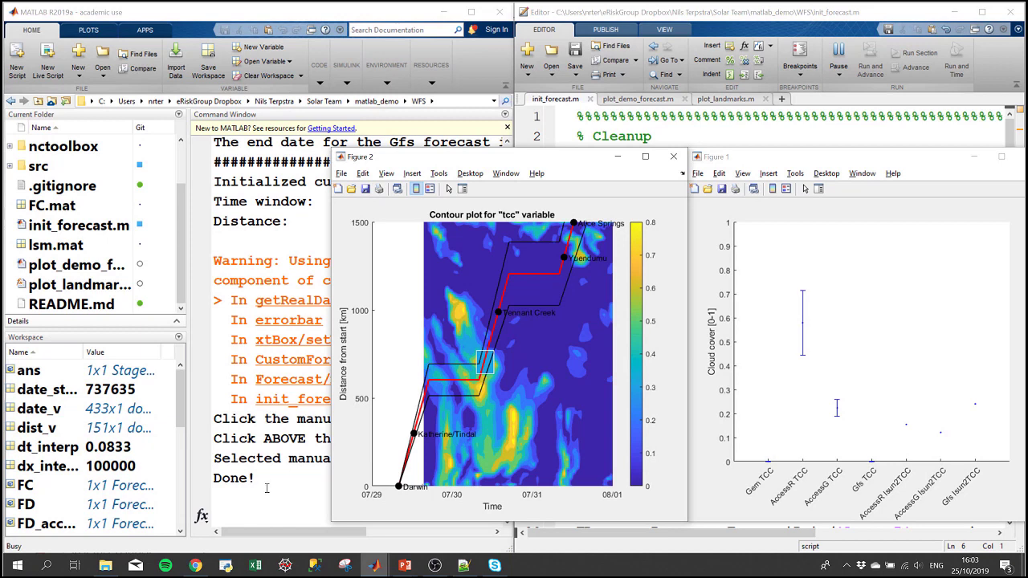
click(266, 488)
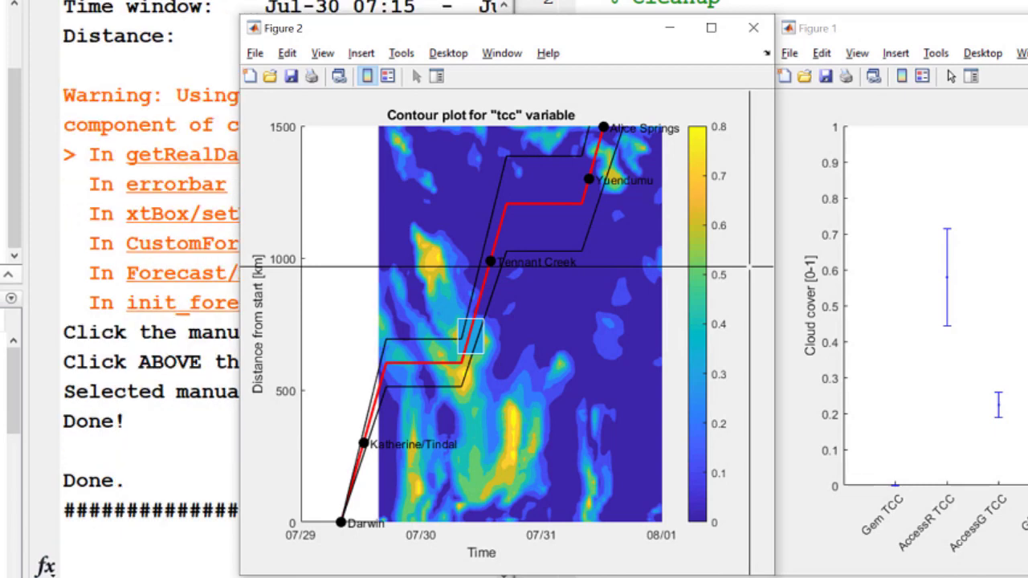
Step: Return to the Command Window and let the script draw the Figure 4 wind u contour plot
click(122, 523)
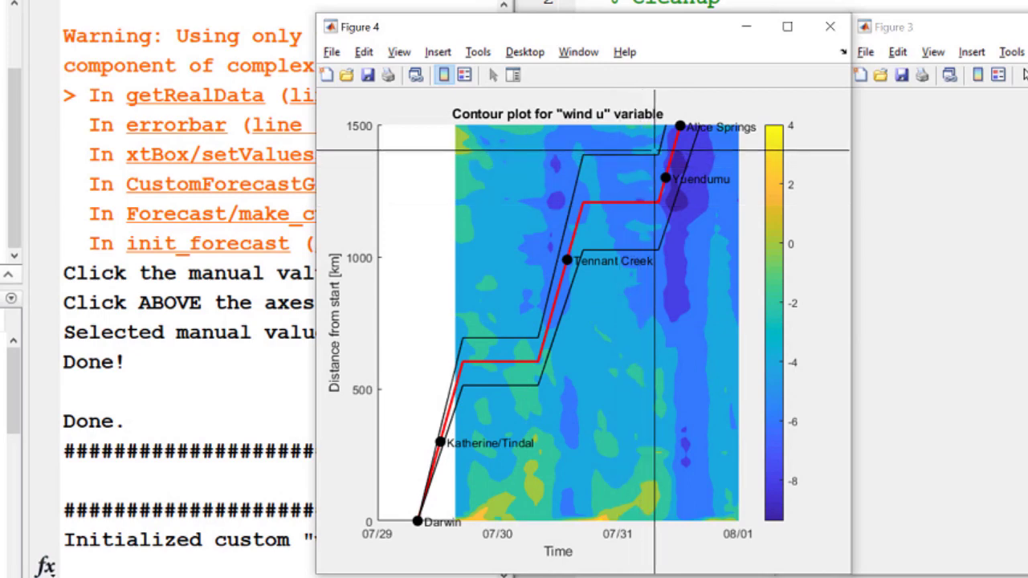
Step: Mark two opposite corners around Yuendumu, the second at 1134 km, on the wind u plot
click(650, 152)
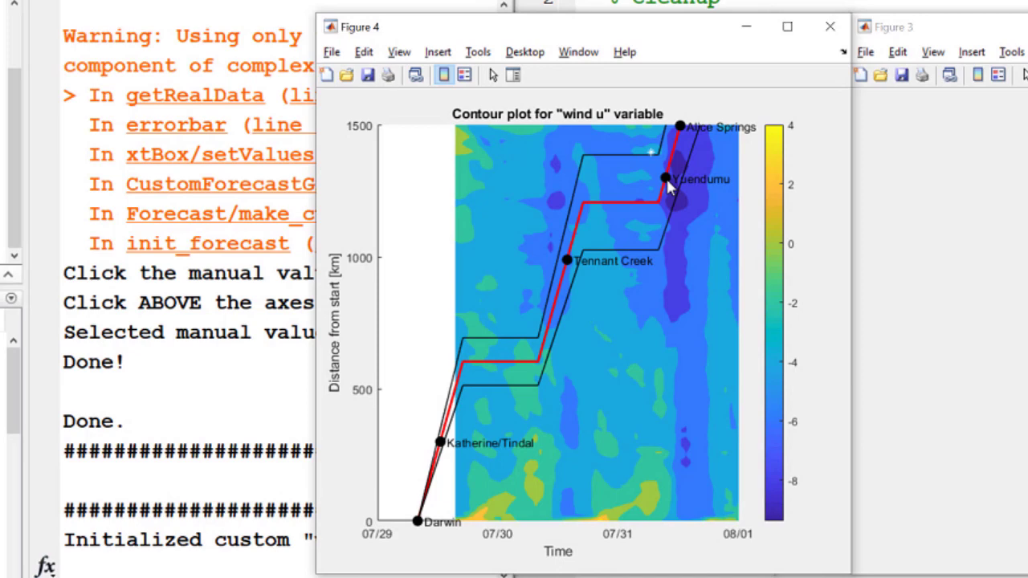
click(695, 223)
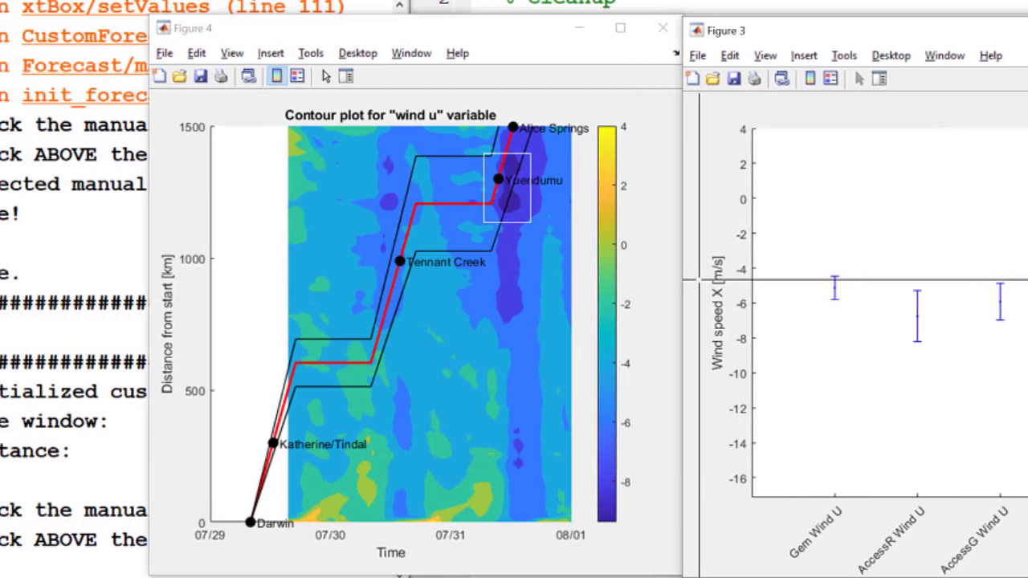
Step: Bring the Command Window and Figure 4's wind u plot forward so Figure 10's ssrd plot appears
click(213, 451)
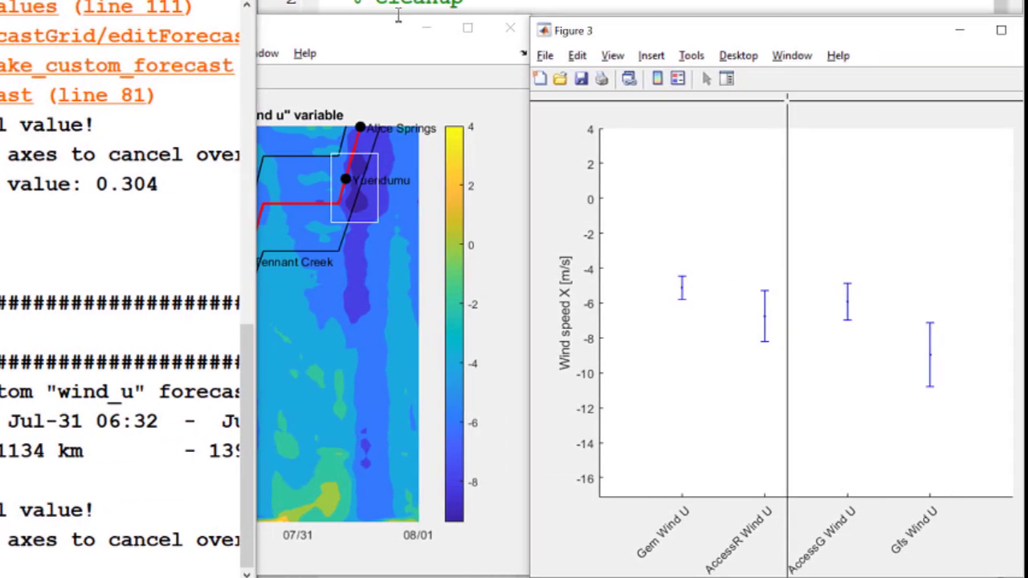
click(397, 16)
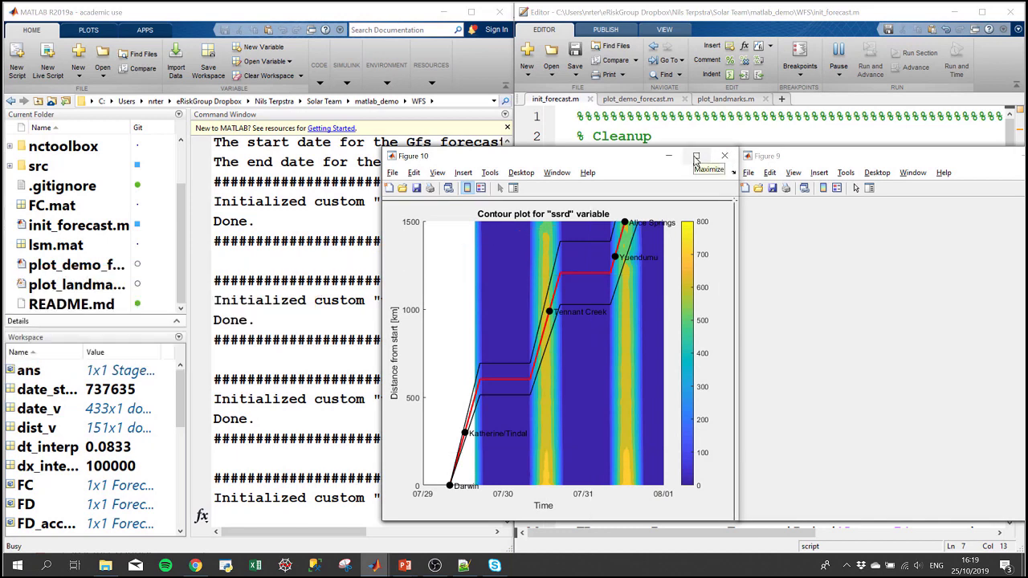
Step: Maximize Figure 10 so the ssrd irradiance contour plot fills the screen
click(696, 157)
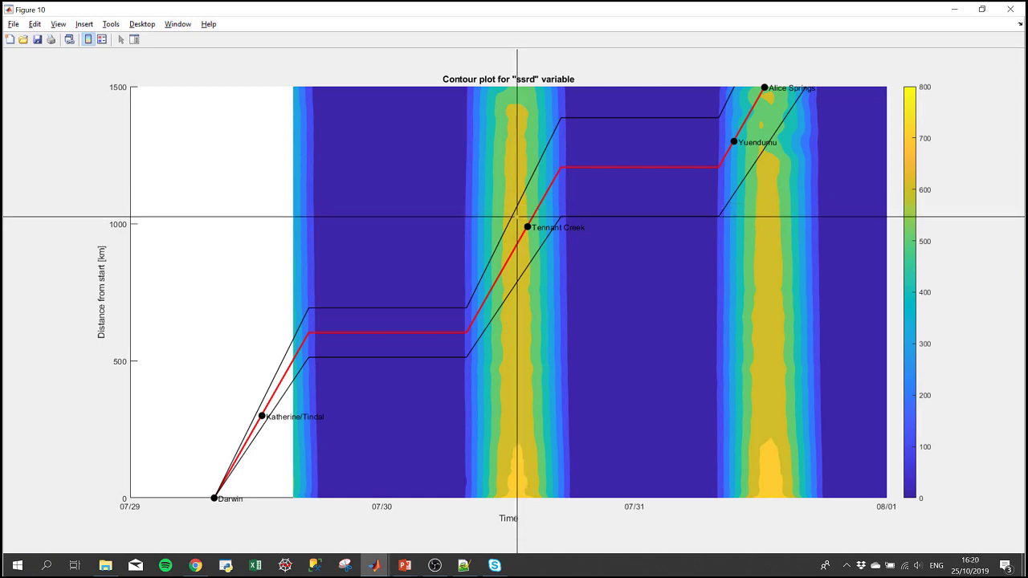
Step: Pick Tennant Creek on the ssrd route, review Figure 9's per-model irradiation, then close it
click(517, 215)
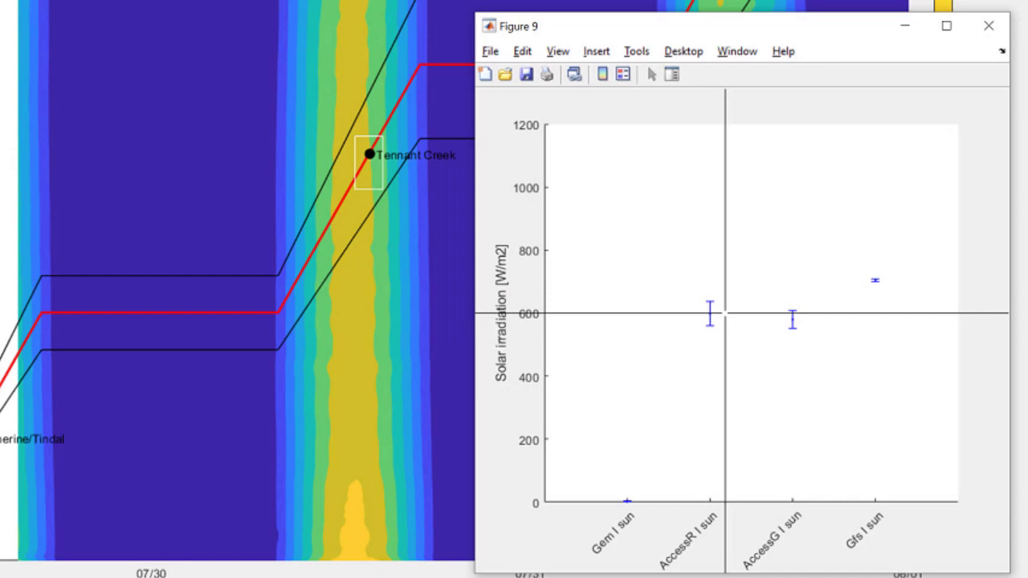
click(400, 298)
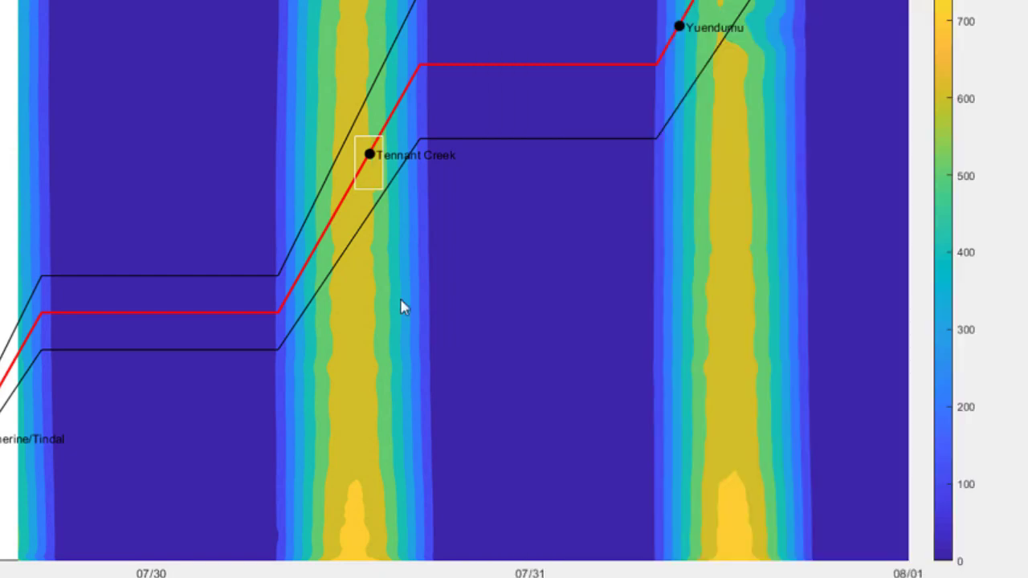